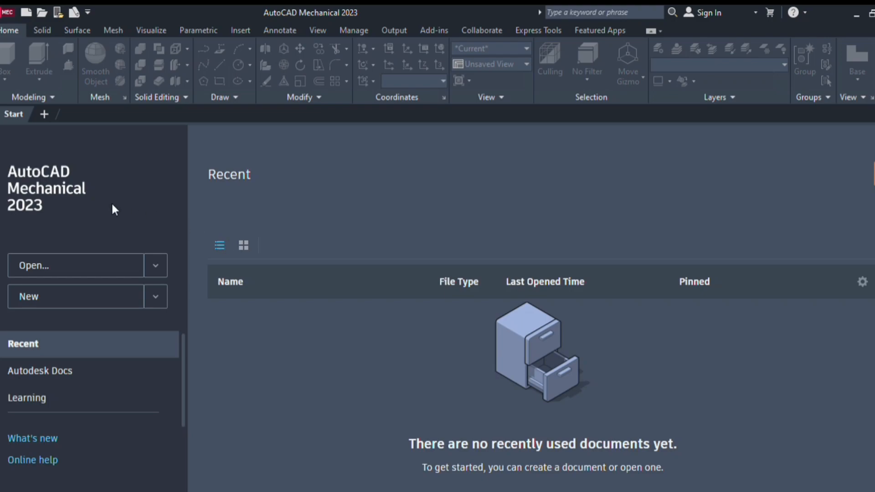
Create a new drawing with the grid hidden and Ortho mode turned on
{"action": "left_click", "coordinate": [109, 302]}
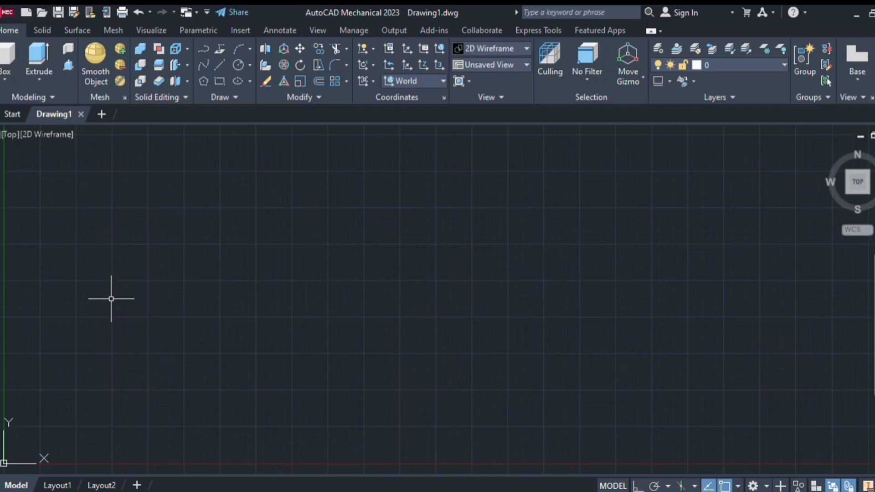
{"action": "key", "text": "F7"}
{"action": "key", "text": "F8"}
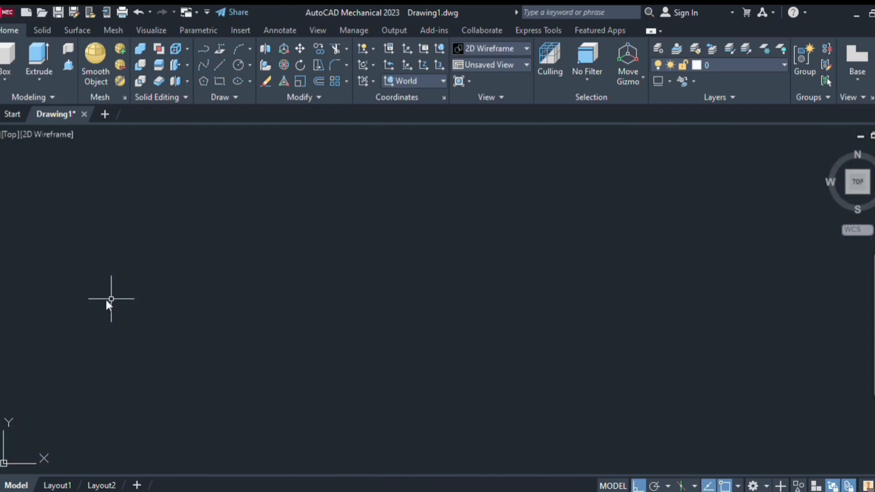
{"action": "key", "text": "Return"}
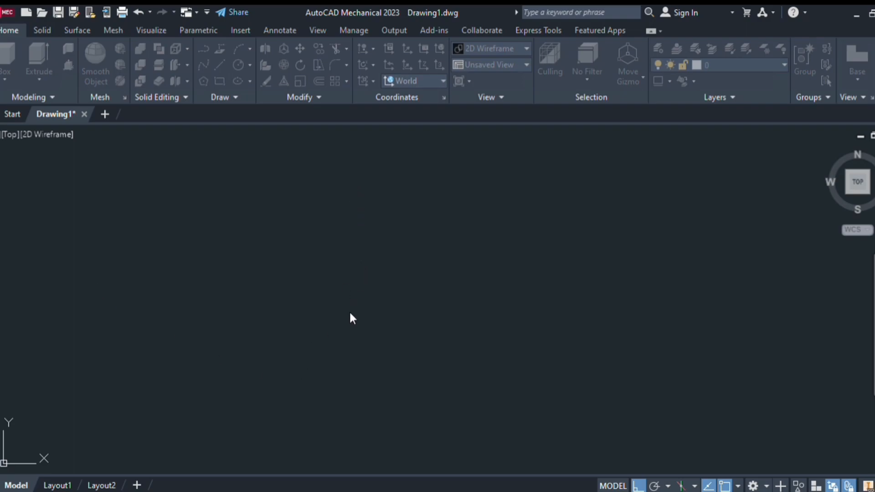
{"action": "left_click", "coordinate": [349, 375]}
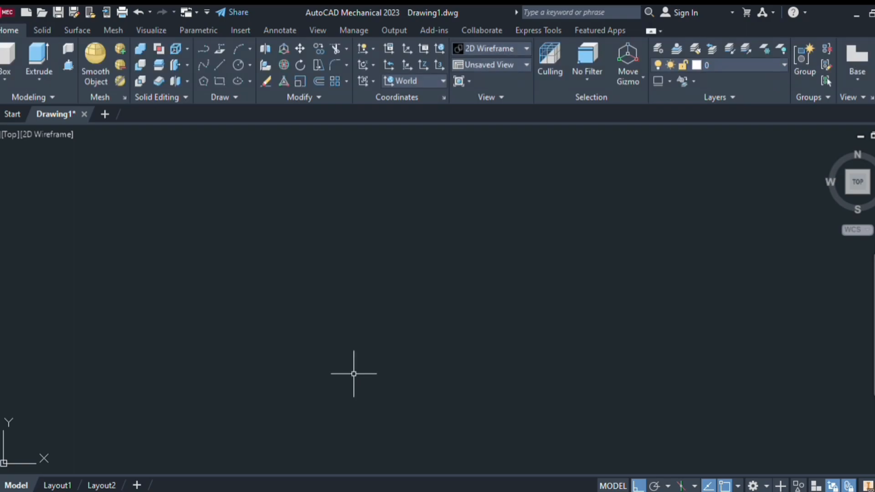
{"action": "key", "text": "Return"}
{"action": "key", "text": "Escape"}
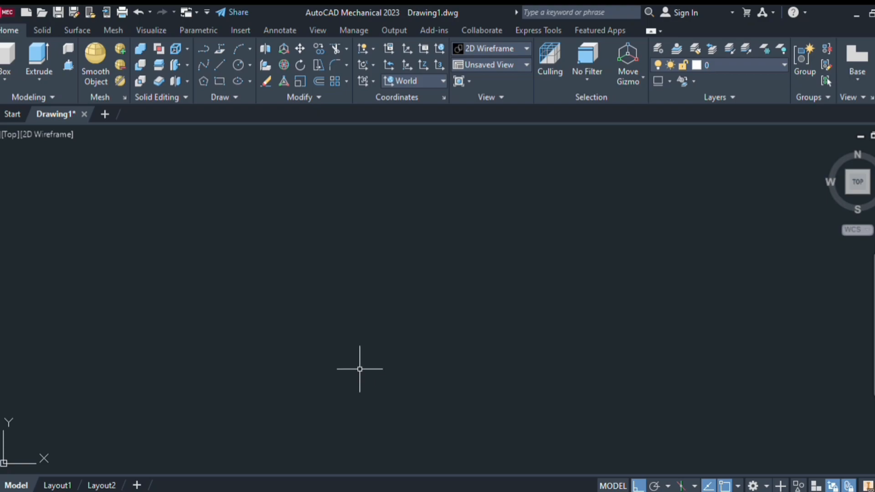
Draw a circle in the empty drawing area by its centre and diameter
{"action": "key", "text": "Return"}
{"action": "scroll", "coordinate": [359, 369], "scroll_direction": "up", "scroll_amount": 1}
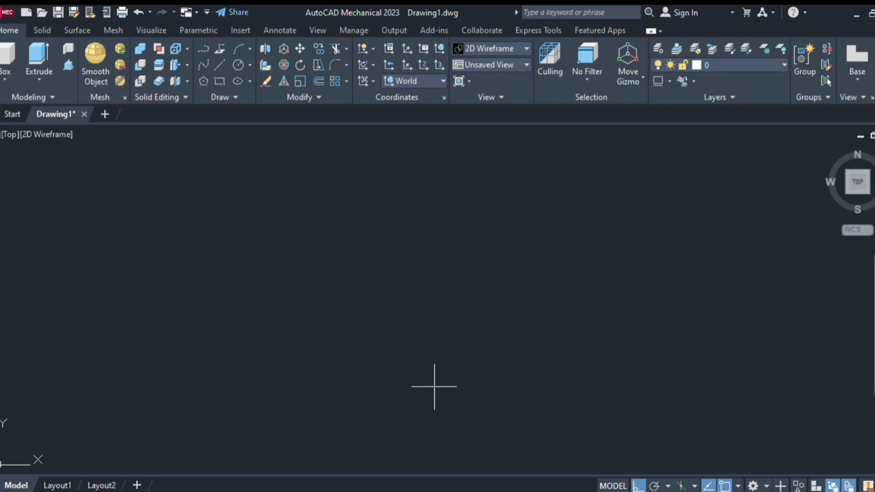
{"action": "left_click", "coordinate": [425, 351]}
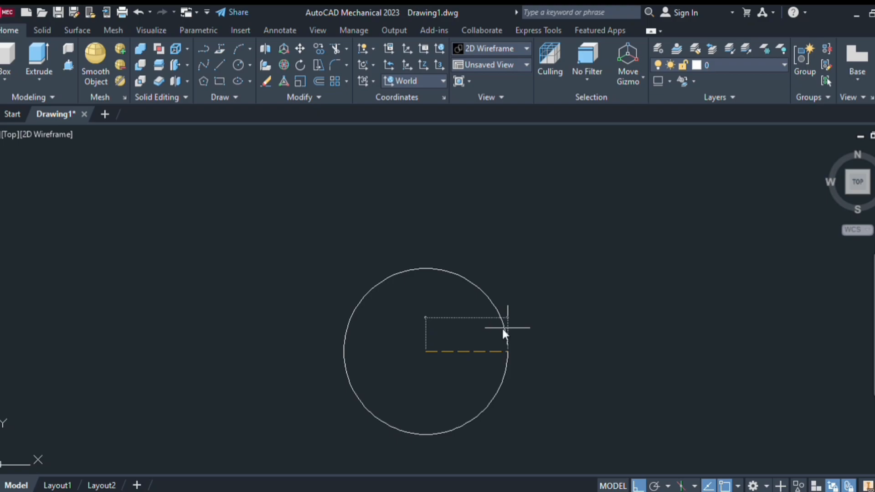
{"action": "key", "text": "d"}
{"action": "key", "text": "Return"}
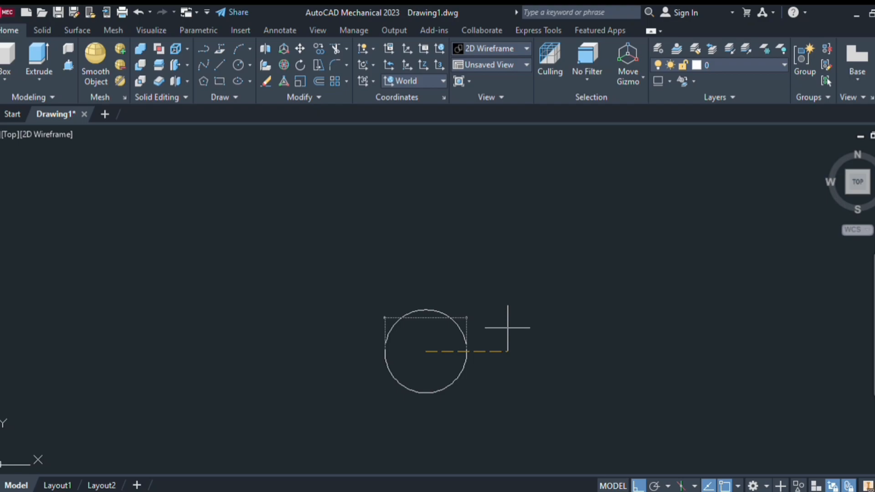
{"action": "key", "text": "Return"}
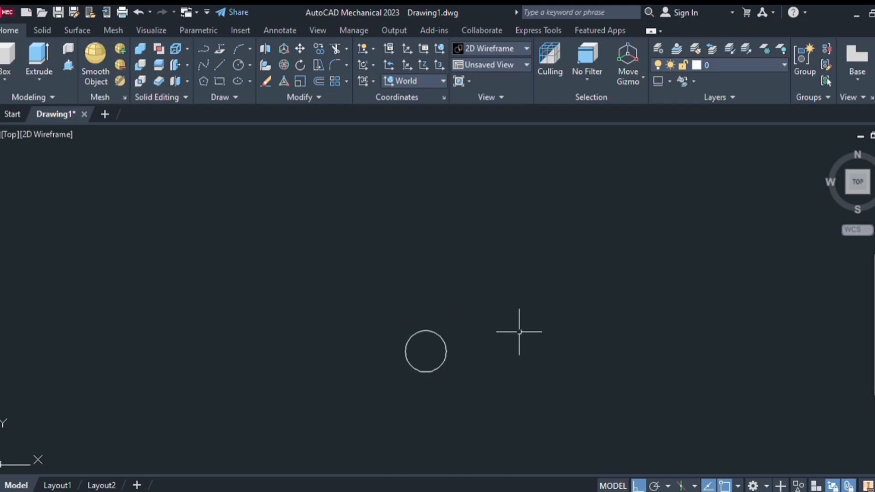
Draw a circle with a diameter of 50 inside the existing circle, sharing its centre
{"action": "middle_click_drag", "start_coordinate": [516, 329], "coordinate": [502, 222]}
{"action": "scroll", "coordinate": [447, 236], "scroll_direction": "up", "scroll_amount": 4}
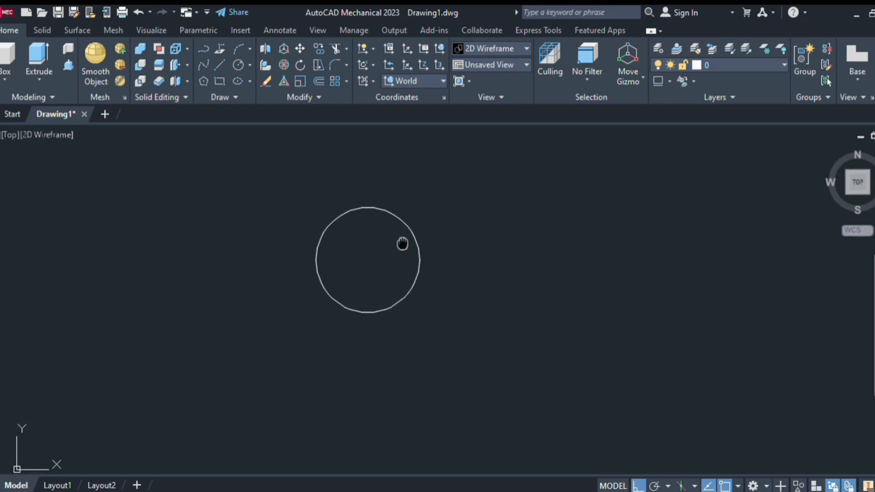
{"action": "middle_click_drag", "start_coordinate": [403, 242], "coordinate": [435, 255]}
{"action": "key", "text": "Return"}
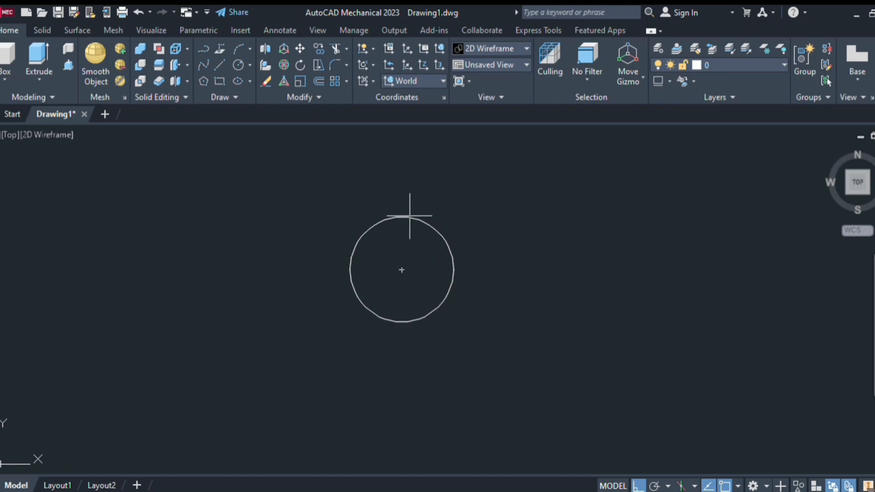
{"action": "left_click", "coordinate": [402, 269]}
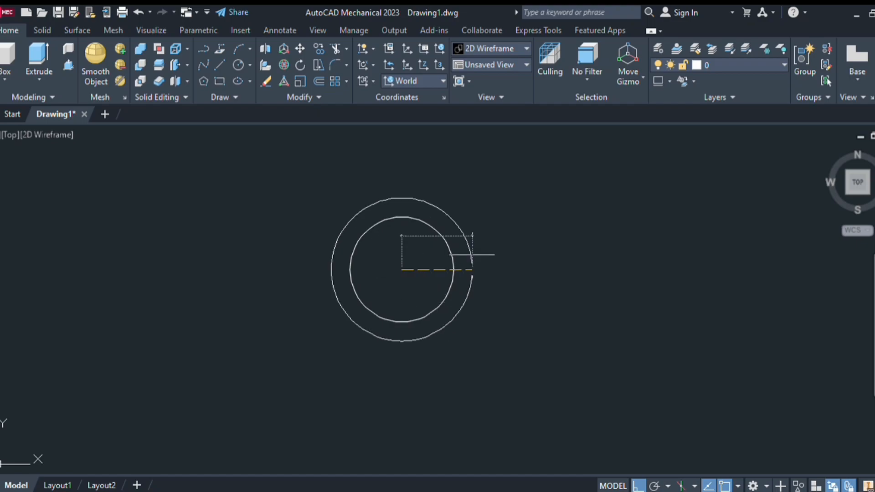
{"action": "type", "text": "d"}
{"action": "key", "text": "Return"}
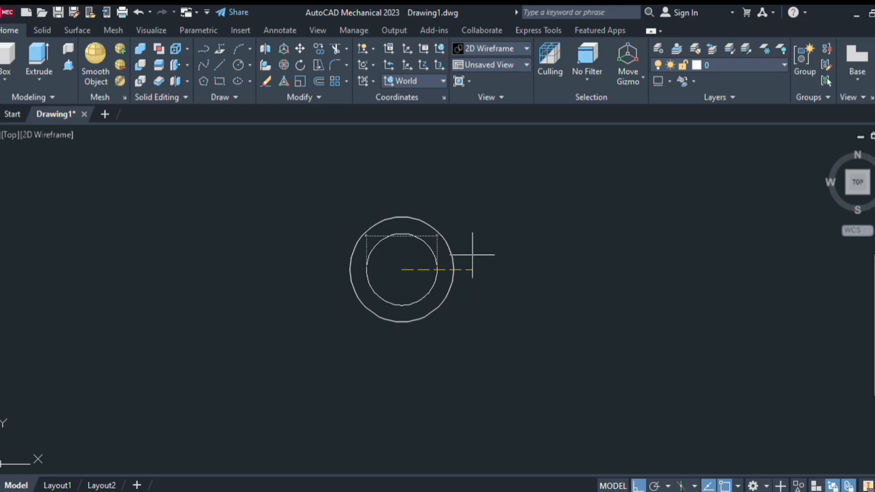
{"action": "type", "text": "50"}
{"action": "key", "text": "Return"}
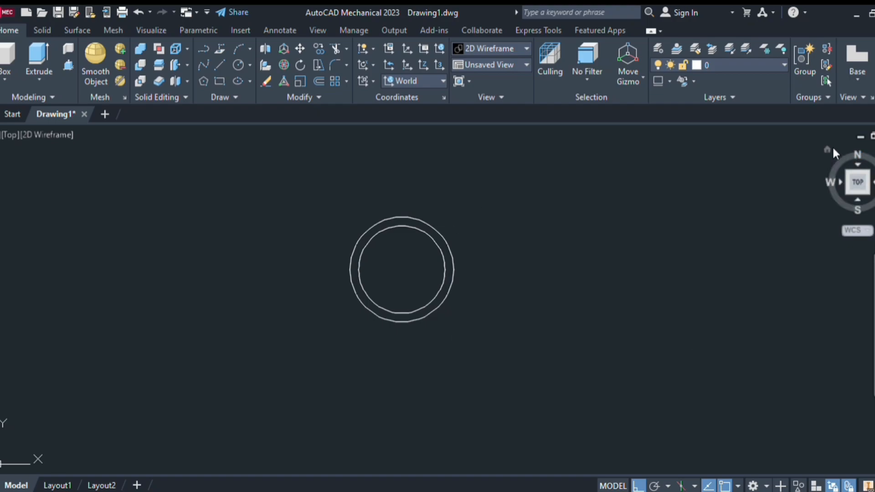
Switch to the isometric home view and draw a vertical line upward from the circles' common centre
{"action": "left_click", "coordinate": [824, 150]}
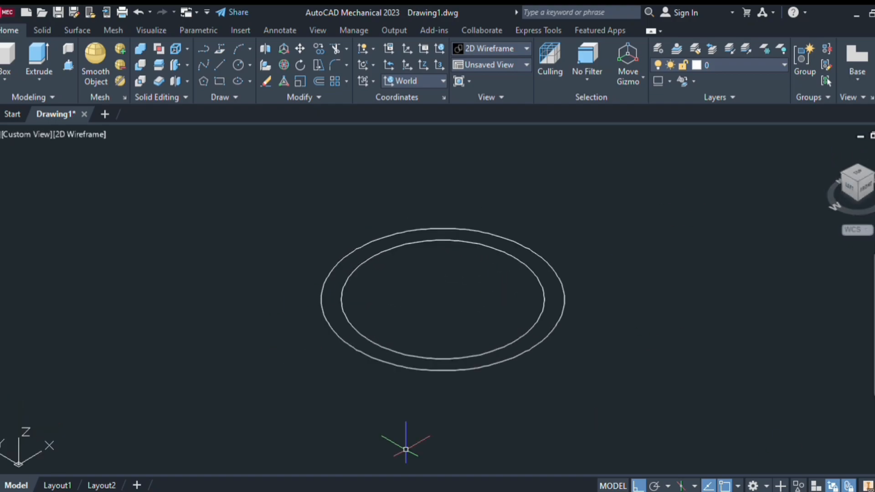
{"action": "left_click", "coordinate": [214, 66]}
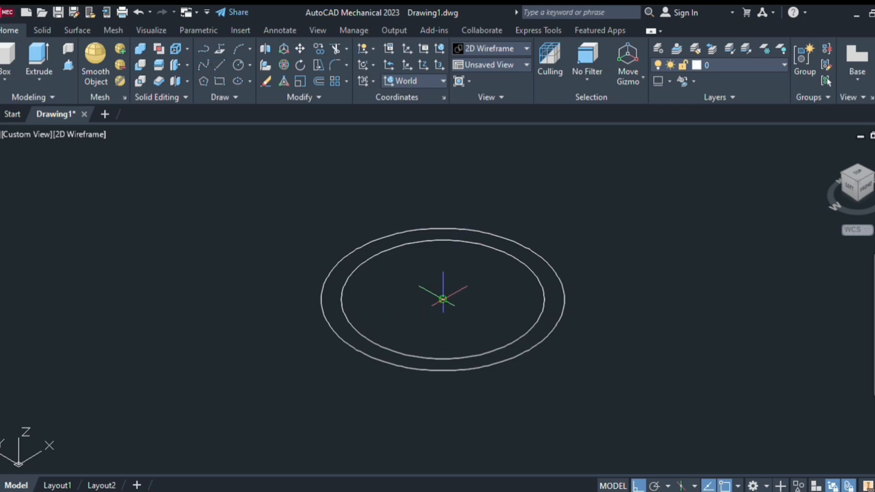
{"action": "left_click", "coordinate": [443, 299]}
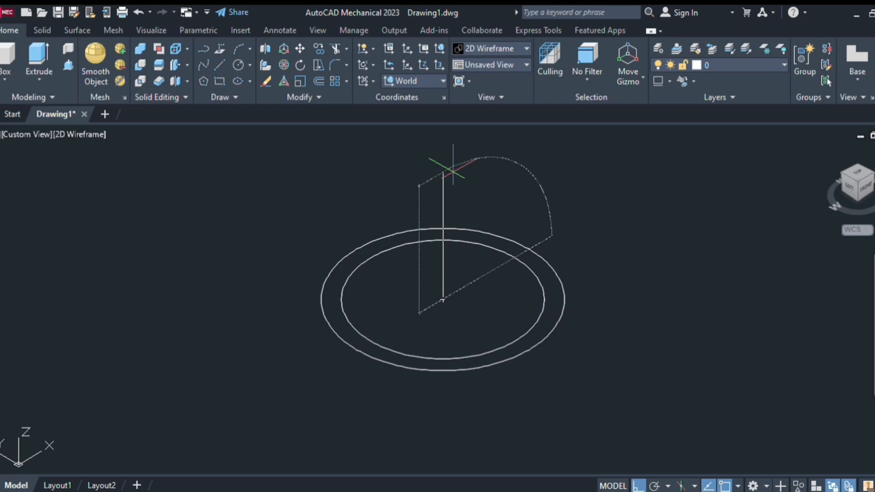
{"action": "left_click", "coordinate": [452, 166]}
Draw a smaller circle by diameter, centred on the top end of the vertical line
{"action": "middle_click_drag", "start_coordinate": [453, 166], "coordinate": [427, 249]}
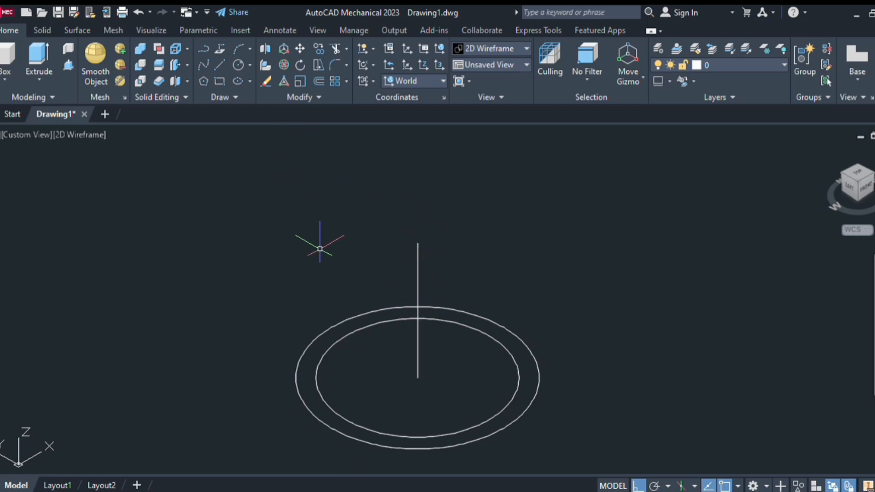
{"action": "type", "text": "c"}
{"action": "key", "text": "Return"}
{"action": "left_click", "coordinate": [417, 242]}
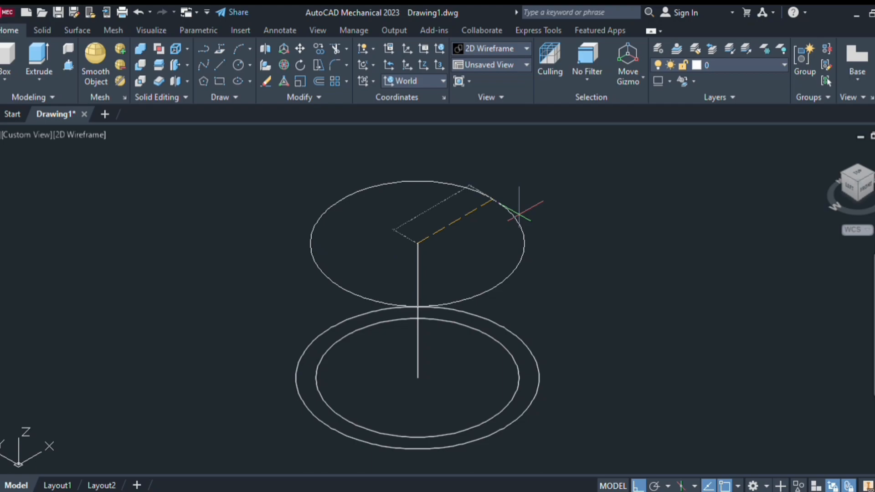
{"action": "type", "text": "d"}
{"action": "key", "text": "Return"}
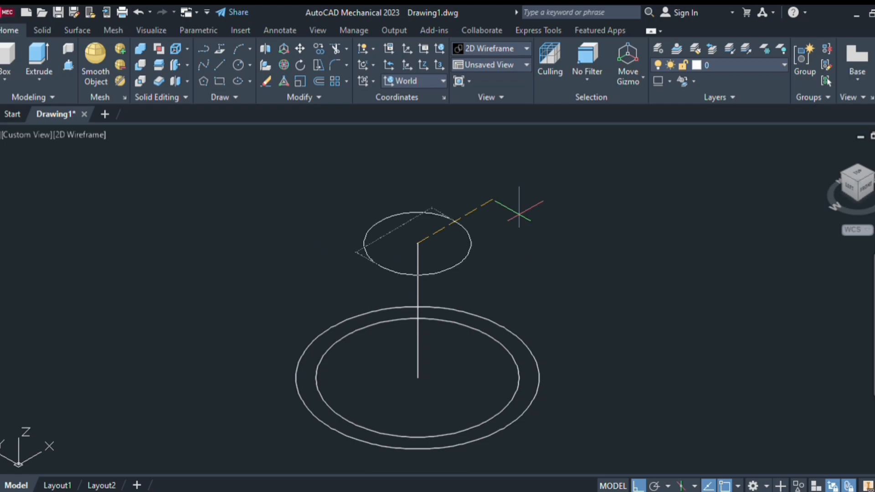
{"action": "key", "text": "Return"}
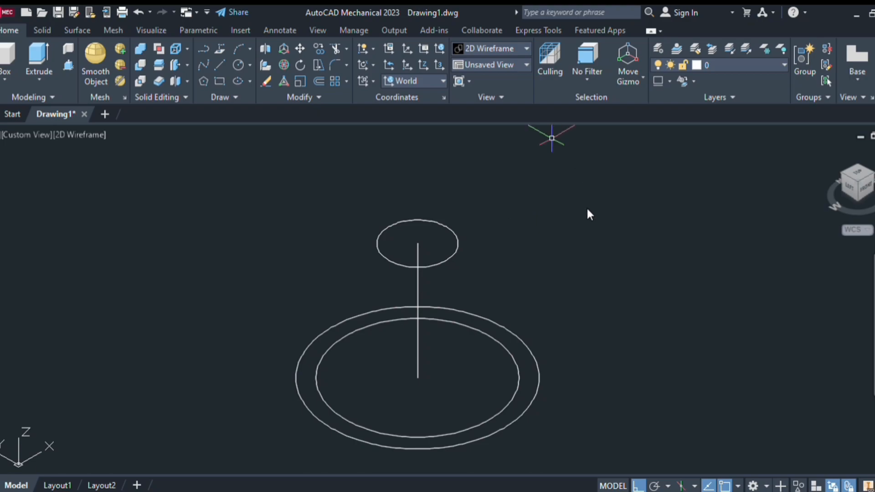
Draw a second vertical line upward from the centre of the small raised circle
{"action": "left_click", "coordinate": [418, 244]}
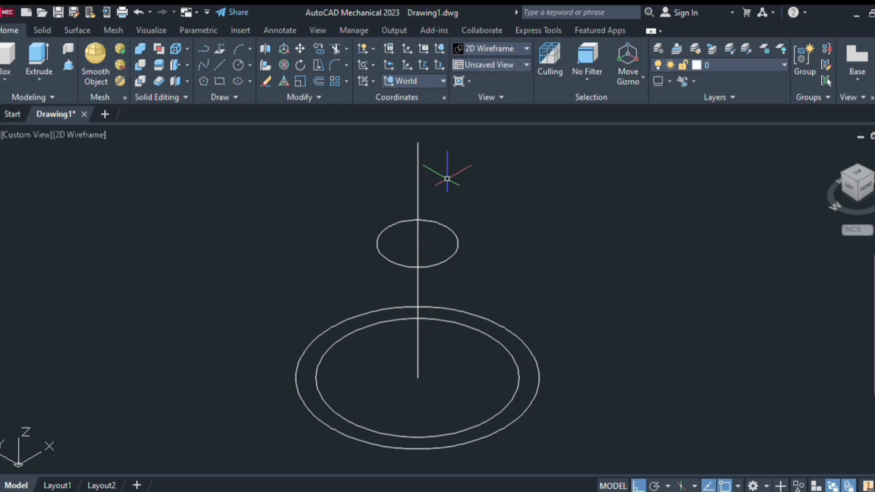
{"action": "scroll", "coordinate": [450, 176], "scroll_direction": "down", "scroll_amount": 2}
{"action": "middle_click_drag", "start_coordinate": [449, 176], "coordinate": [407, 240]}
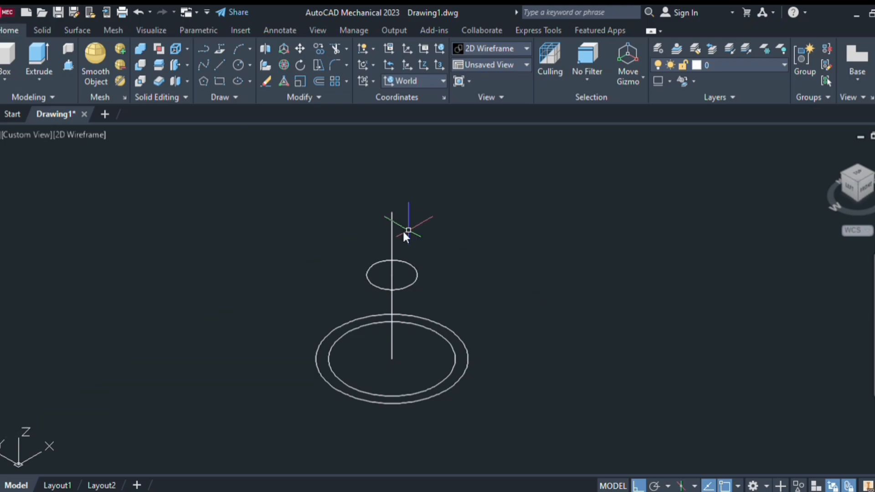
Try a circle the same size as the middle one at the upper line's top end, and delete it
{"action": "type", "text": "c"}
{"action": "key", "text": "Return"}
{"action": "left_click", "coordinate": [392, 211]}
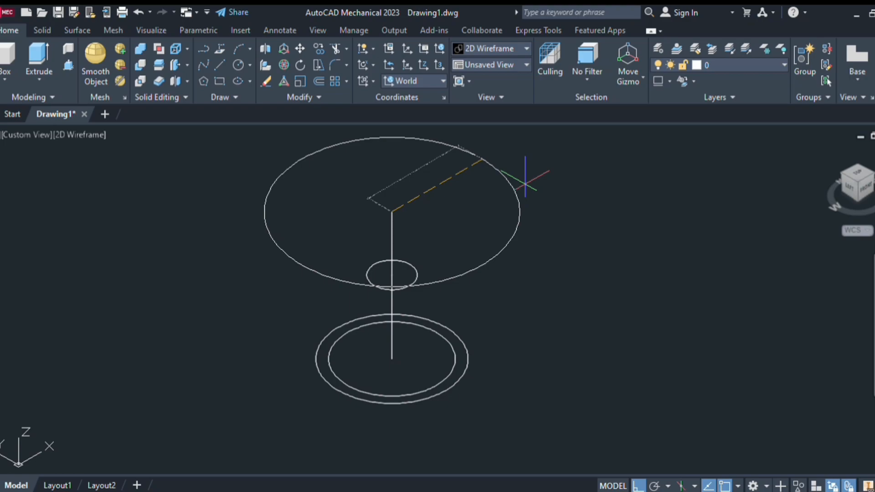
{"action": "key", "text": "Return"}
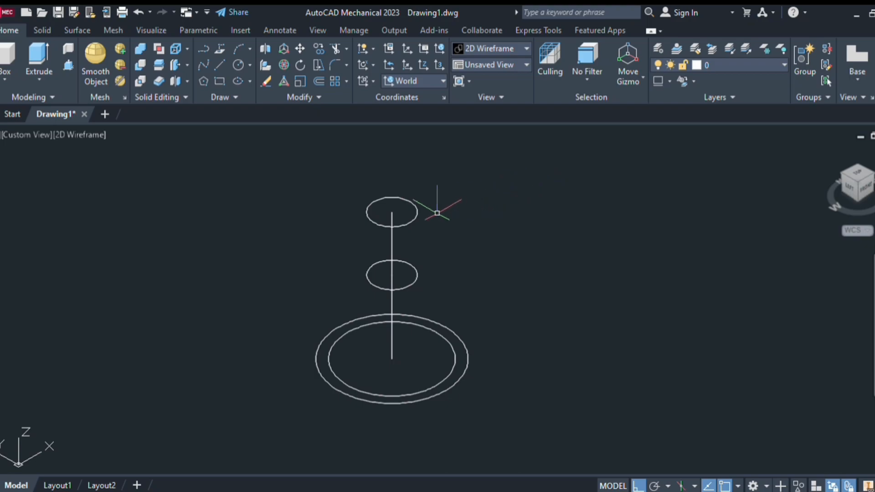
{"action": "left_click", "coordinate": [415, 213]}
{"action": "key", "text": "Delete"}
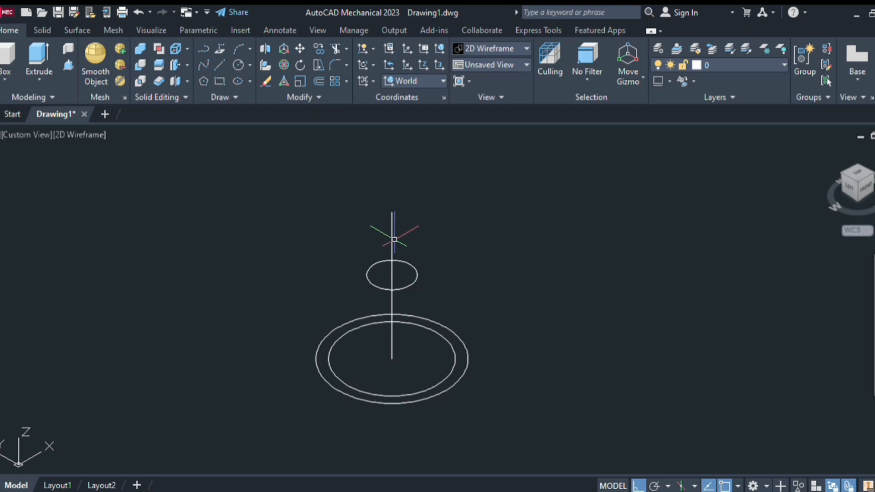
Draw a circle with a diameter of 10 centred on the top end of the upper vertical line
{"action": "left_click", "coordinate": [392, 212]}
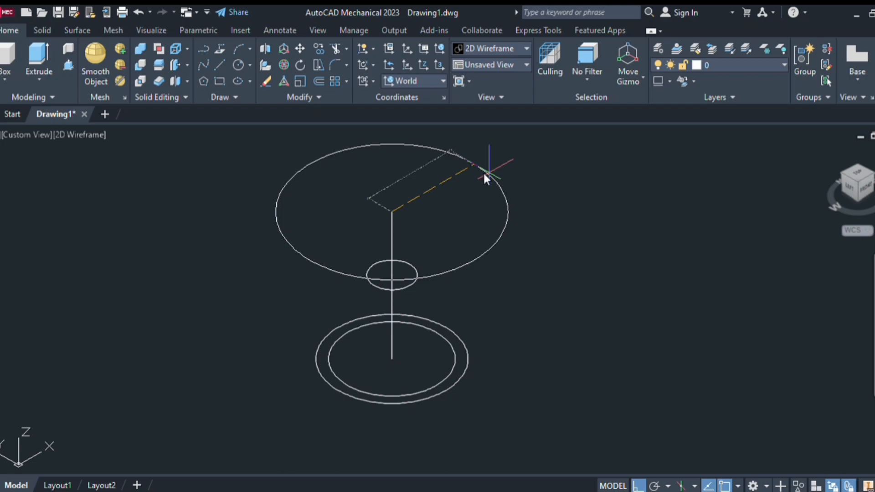
{"action": "type", "text": "d"}
{"action": "key", "text": "Return"}
{"action": "type", "text": "10"}
{"action": "key", "text": "Return"}
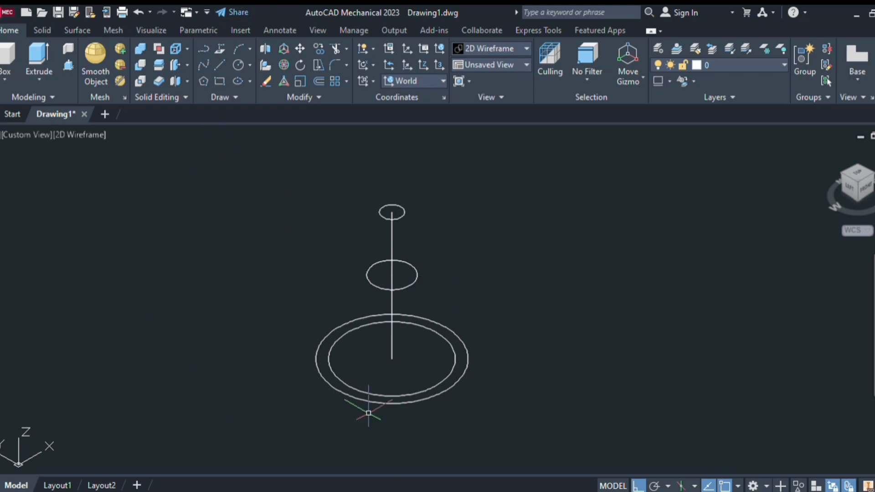
Try joining the edges of the top, middle and outer base circles with two line segments, and delete both segments
{"action": "middle_click_drag", "start_coordinate": [420, 343], "coordinate": [397, 306]}
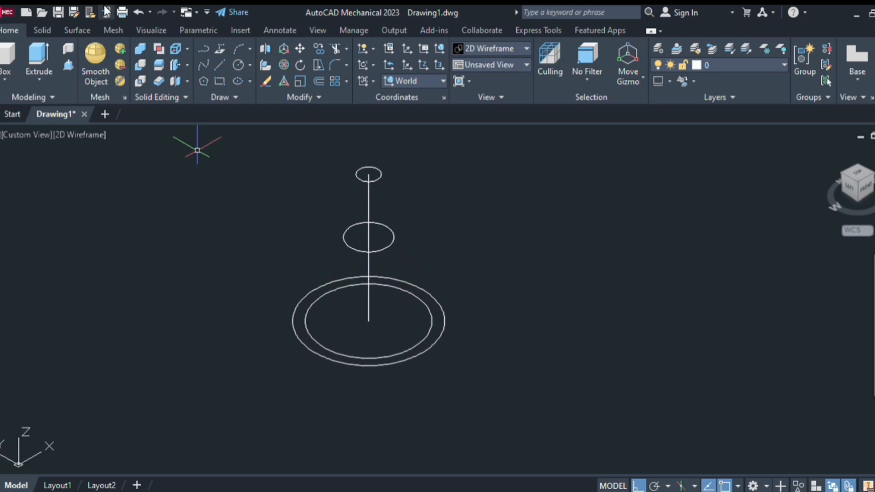
{"action": "left_click", "coordinate": [221, 65]}
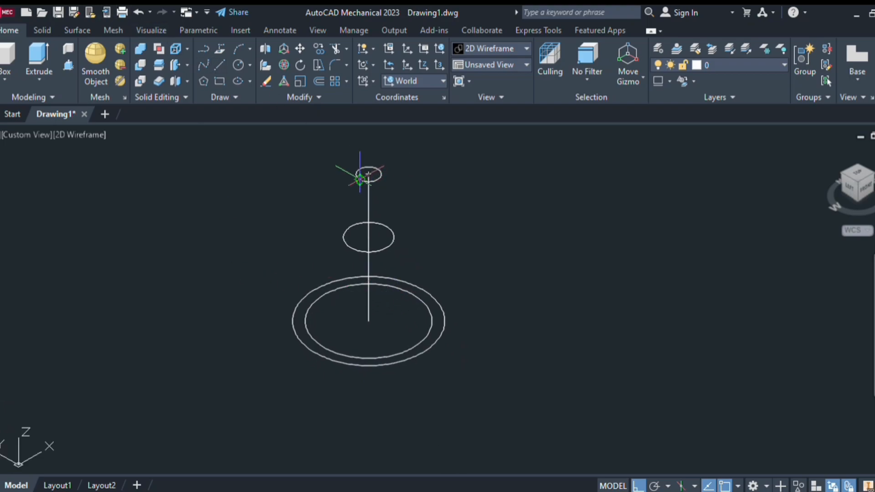
{"action": "left_click", "coordinate": [360, 178]}
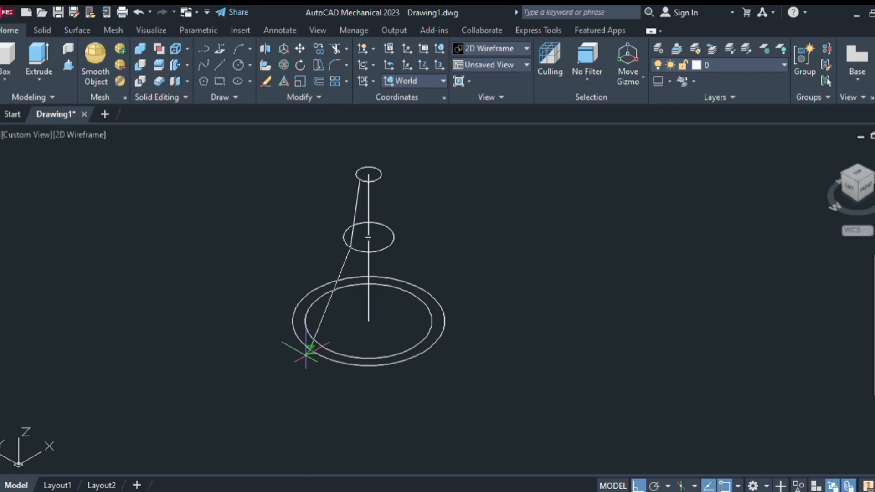
{"action": "left_click", "coordinate": [306, 346]}
{"action": "key", "text": "Return"}
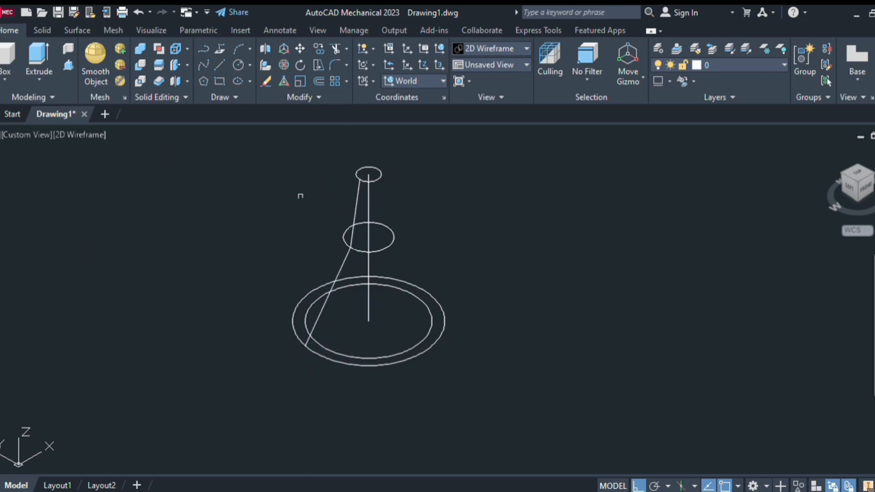
{"action": "left_click", "coordinate": [333, 287]}
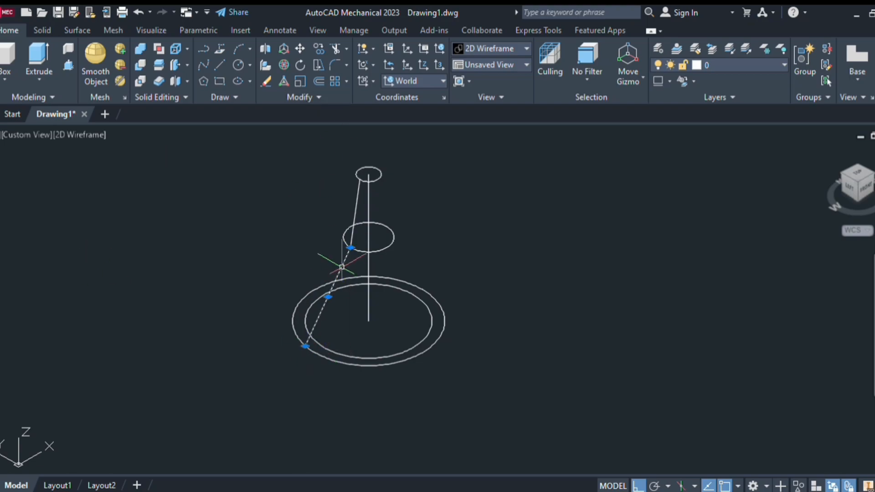
{"action": "left_click", "coordinate": [355, 214]}
{"action": "key", "text": "Delete"}
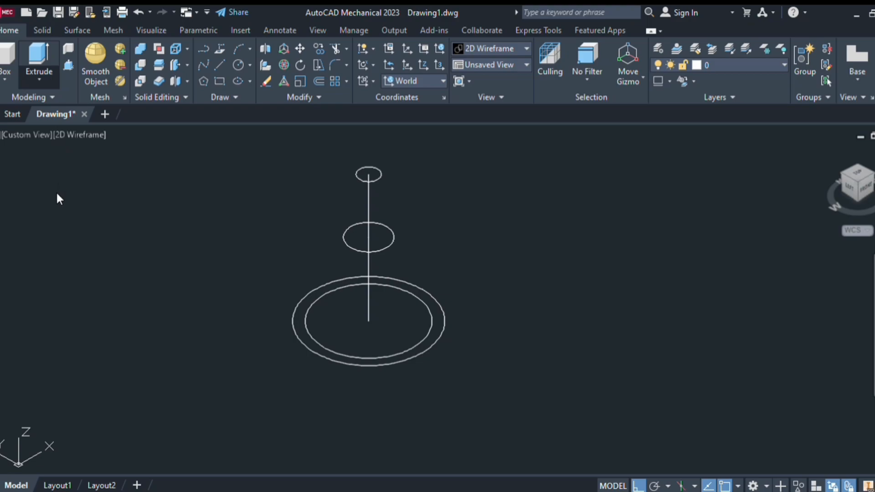
{"action": "left_click", "coordinate": [54, 132]}
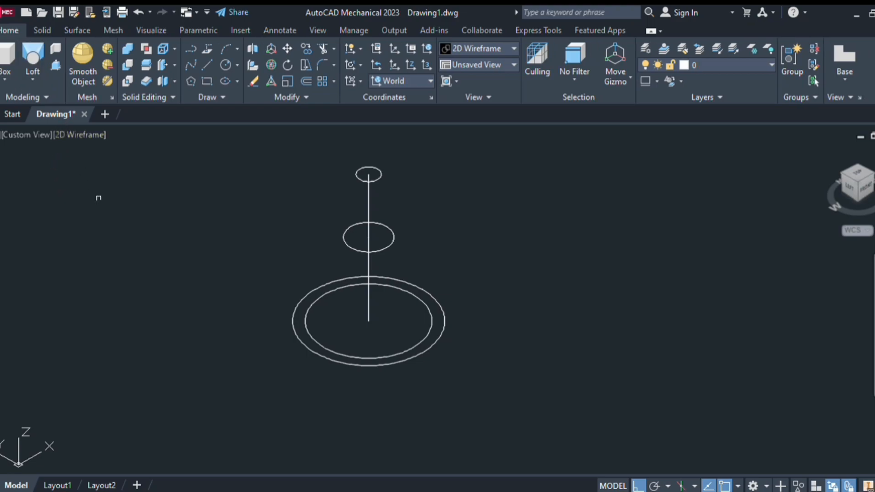
{"action": "left_click", "coordinate": [359, 181]}
{"action": "left_click", "coordinate": [344, 239]}
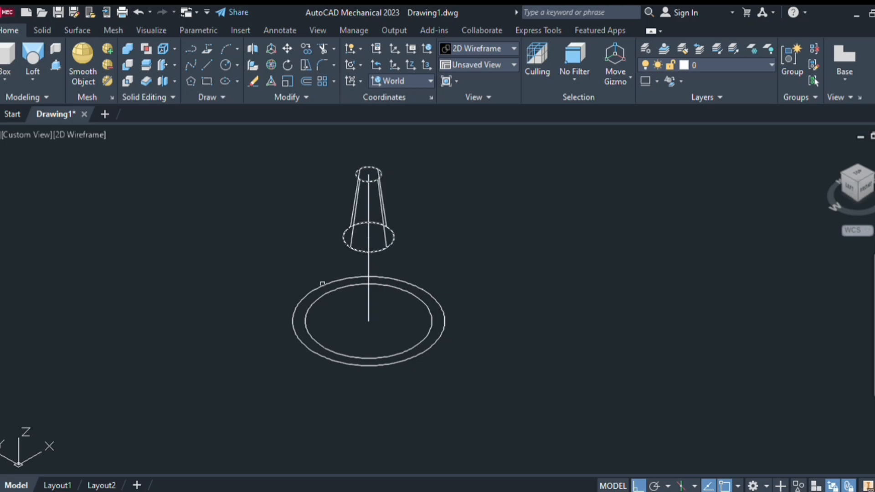
{"action": "left_click", "coordinate": [297, 335]}
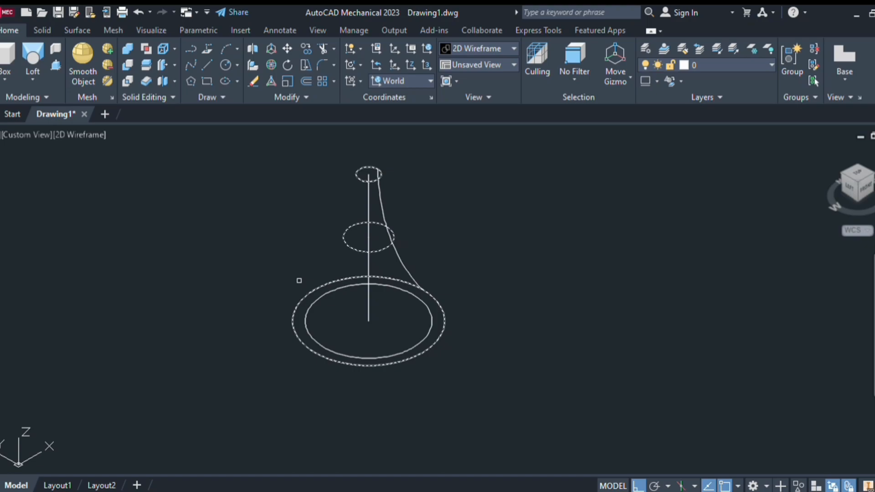
{"action": "key", "text": "Escape"}
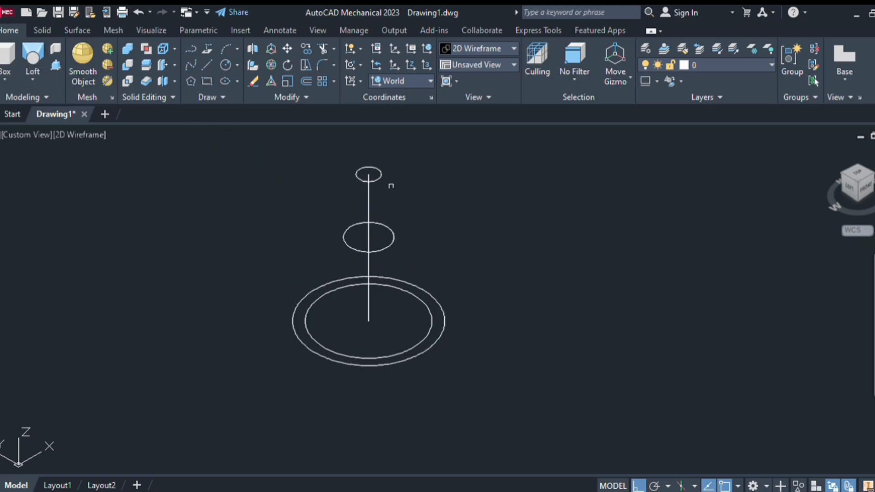
Loft a solid through the top circle, the middle circle and the outer base circle
{"action": "left_click", "coordinate": [381, 177]}
{"action": "left_click", "coordinate": [388, 244]}
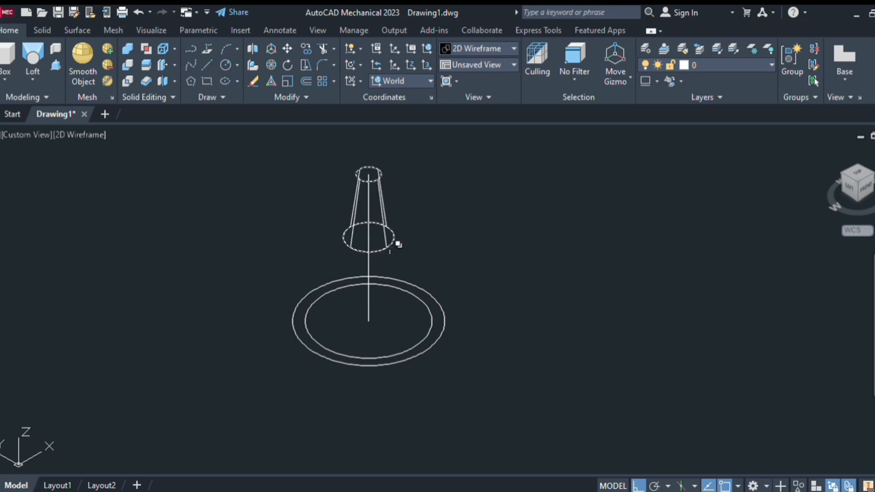
{"action": "left_click", "coordinate": [442, 336]}
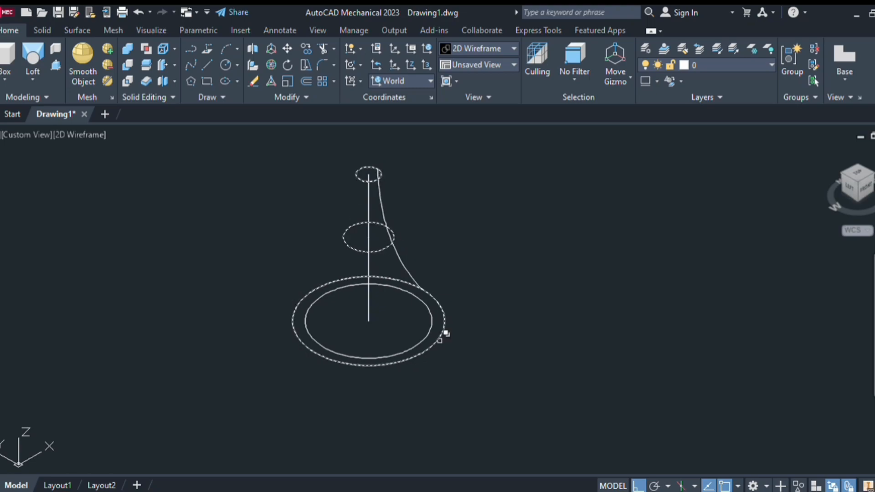
{"action": "key", "text": "Return"}
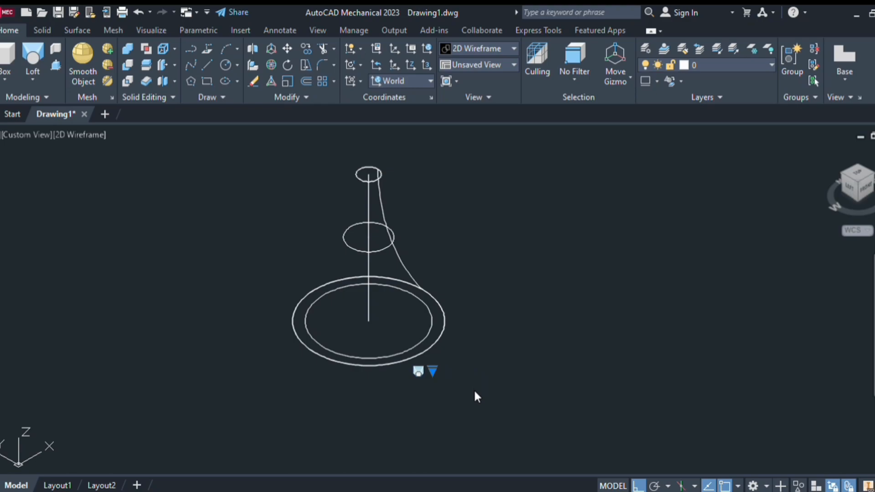
{"action": "key", "text": "Escape"}
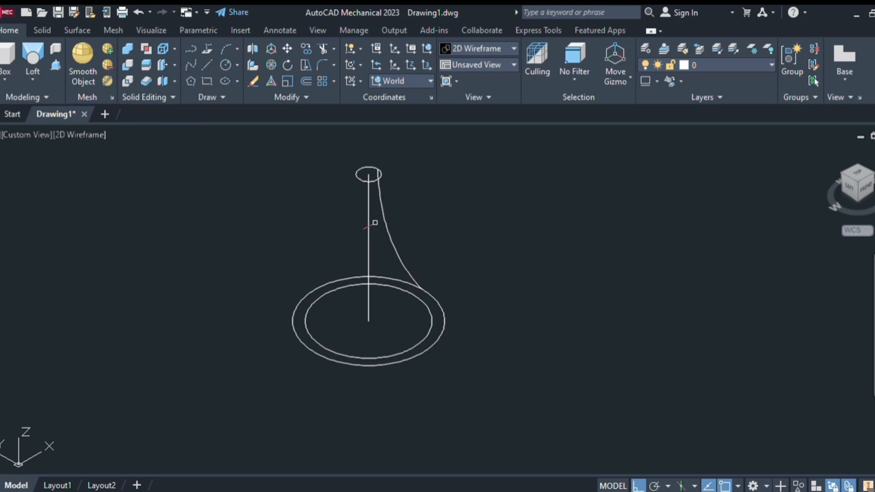
Delete the two vertical centre lines and set the visual style to Realistic
{"action": "left_click", "coordinate": [370, 239]}
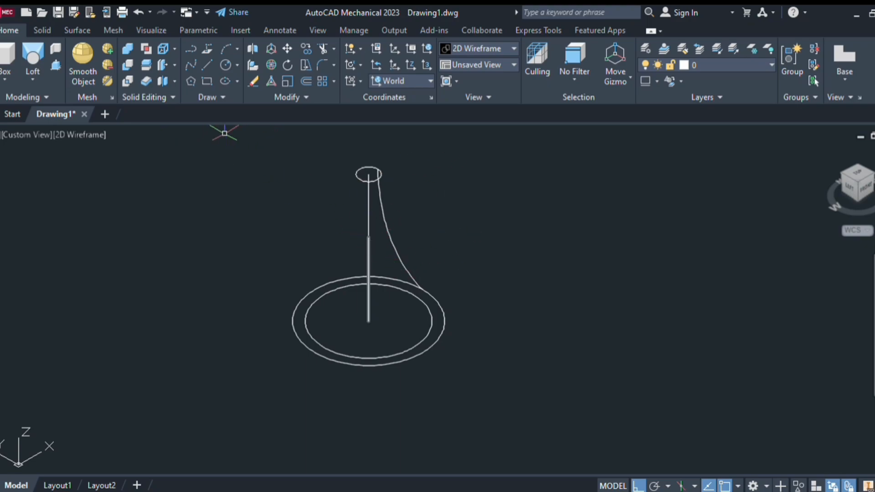
{"action": "left_click", "coordinate": [368, 232]}
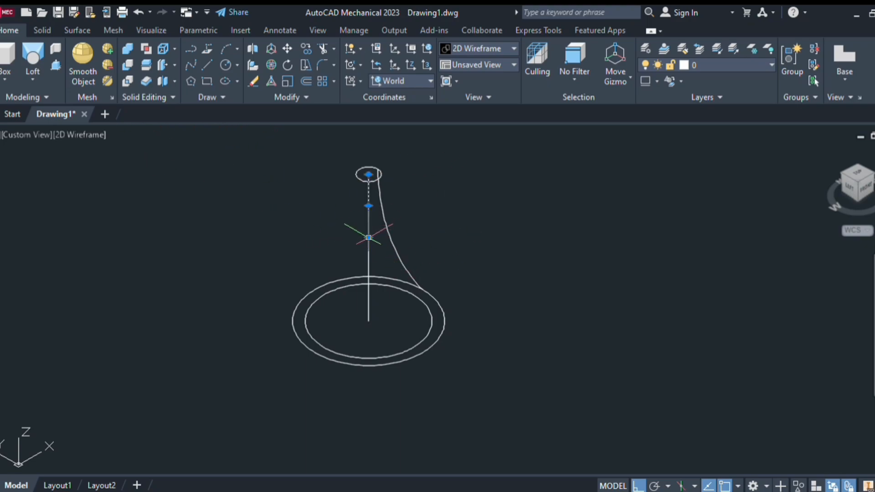
{"action": "left_click", "coordinate": [368, 252]}
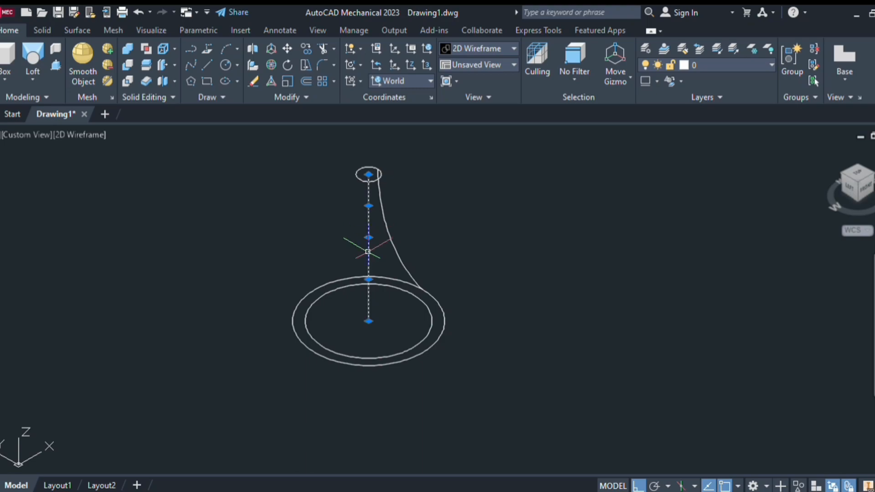
{"action": "key", "text": "Delete"}
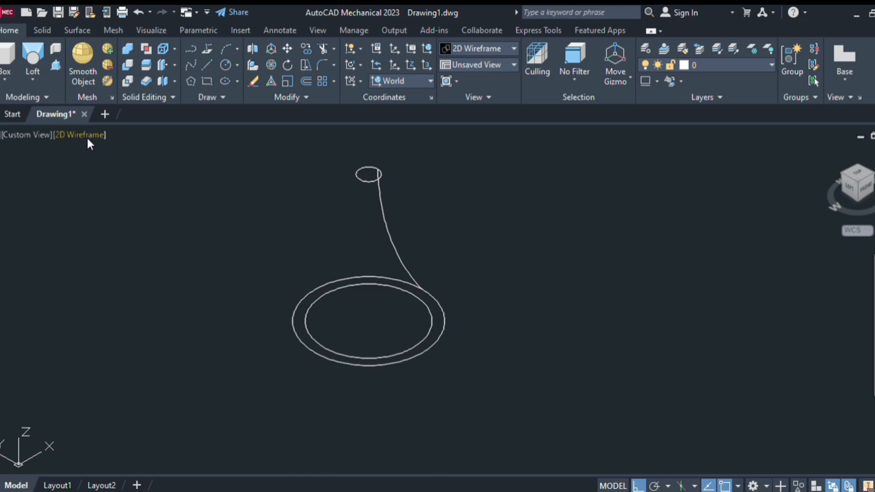
{"action": "left_click", "coordinate": [121, 208]}
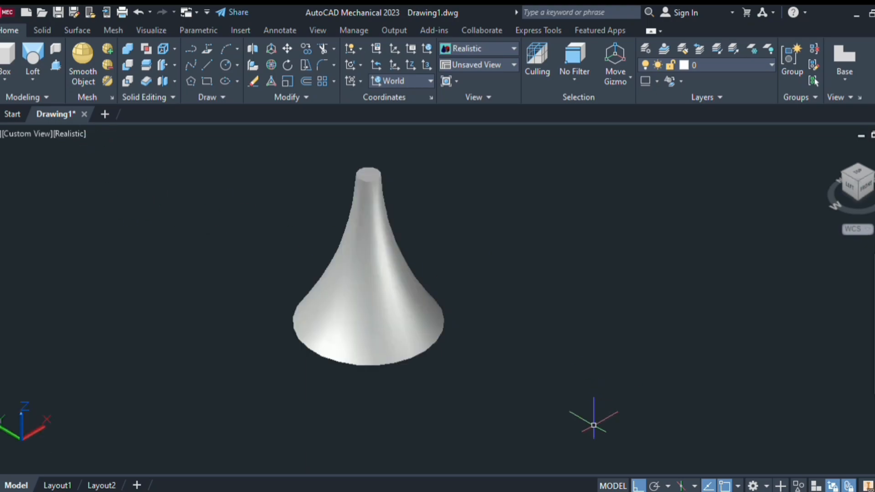
Draw a smaller circle centred on the loft's top face and press-pull it down through the body to cut a central hole
{"action": "middle_click_drag", "start_coordinate": [572, 329], "coordinate": [245, 428], "text": "shift"}
{"action": "left_click", "coordinate": [259, 126]}
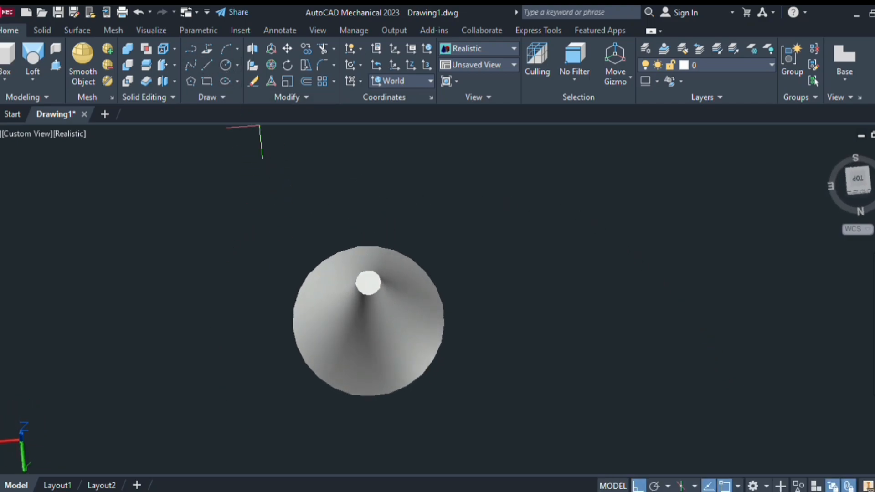
{"action": "left_click", "coordinate": [369, 283]}
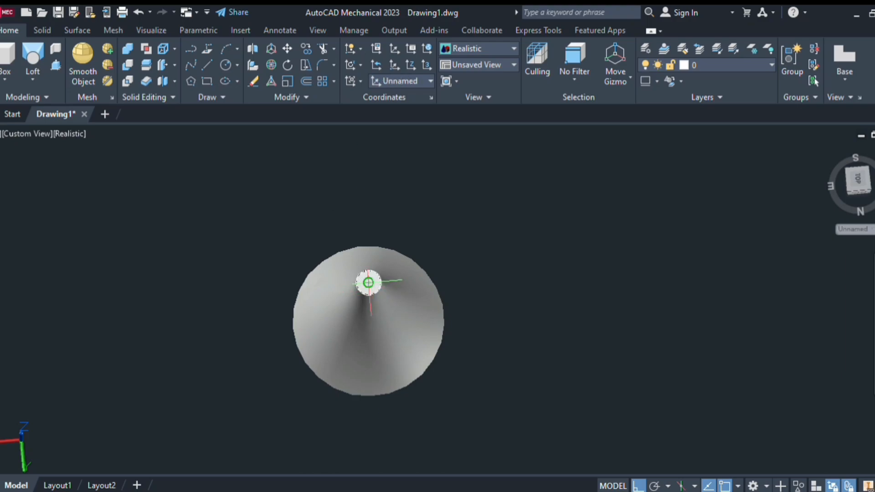
{"action": "left_click", "coordinate": [369, 282]}
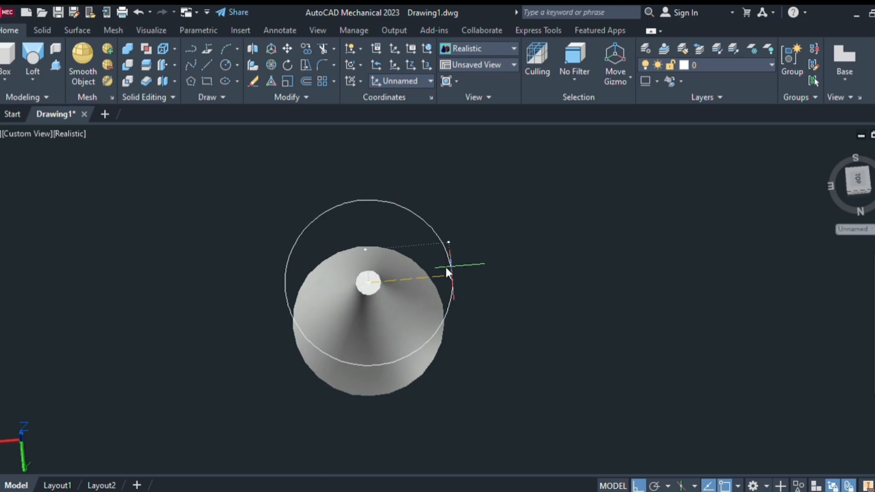
{"action": "key", "text": "Escape"}
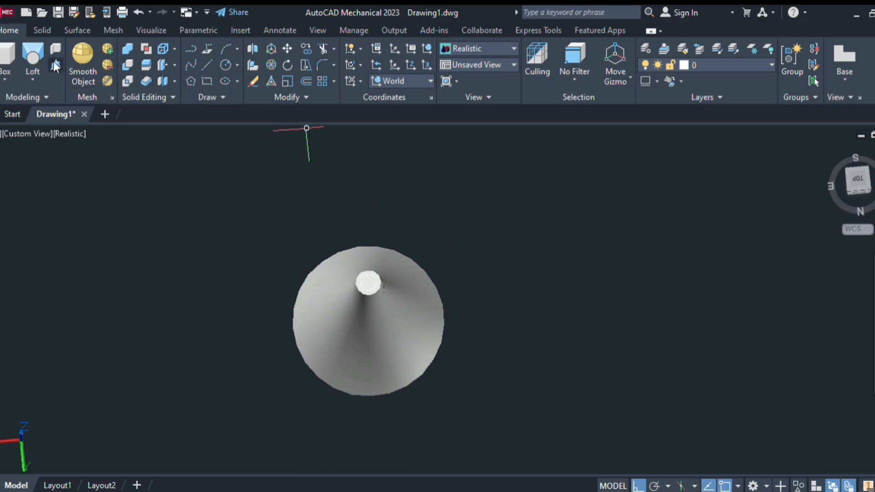
{"action": "left_click", "coordinate": [374, 283]}
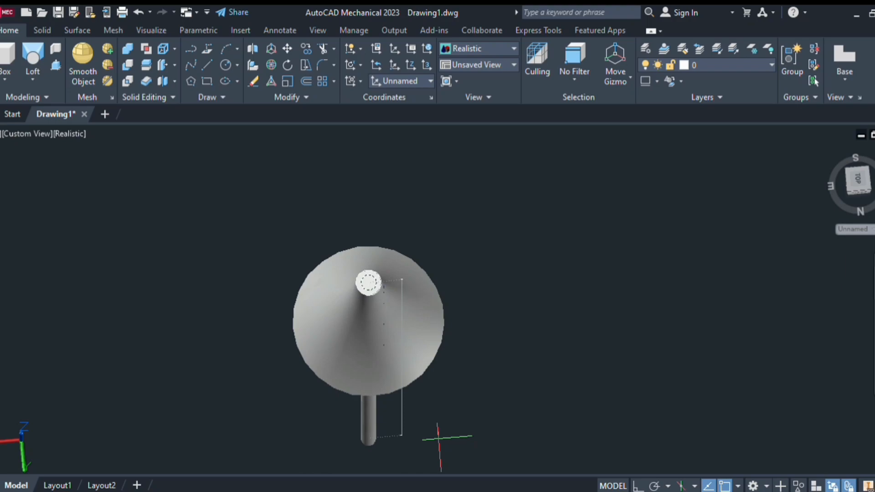
{"action": "left_click", "coordinate": [451, 407]}
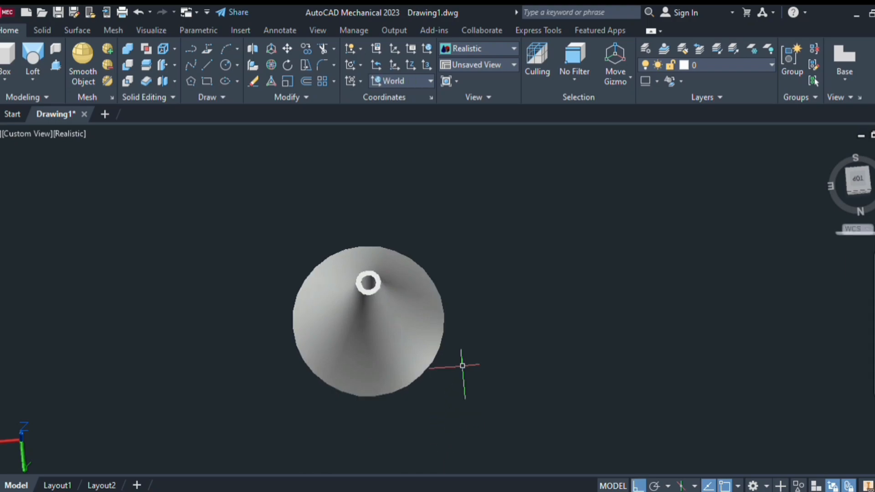
Examine the lofted solid and its central hole from below, from above and in an isometric view
{"action": "middle_click_drag", "start_coordinate": [474, 365], "coordinate": [529, 114], "text": "shift"}
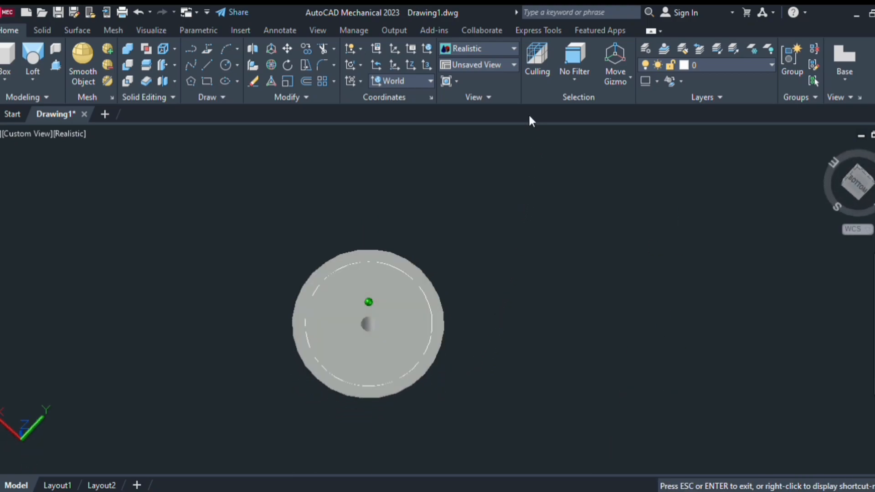
{"action": "middle_click_drag", "start_coordinate": [360, 227], "coordinate": [444, 455], "text": "shift"}
{"action": "scroll", "coordinate": [445, 456], "scroll_direction": "up", "scroll_amount": 1}
{"action": "middle_click_drag", "start_coordinate": [415, 298], "coordinate": [474, 305], "text": "shift"}
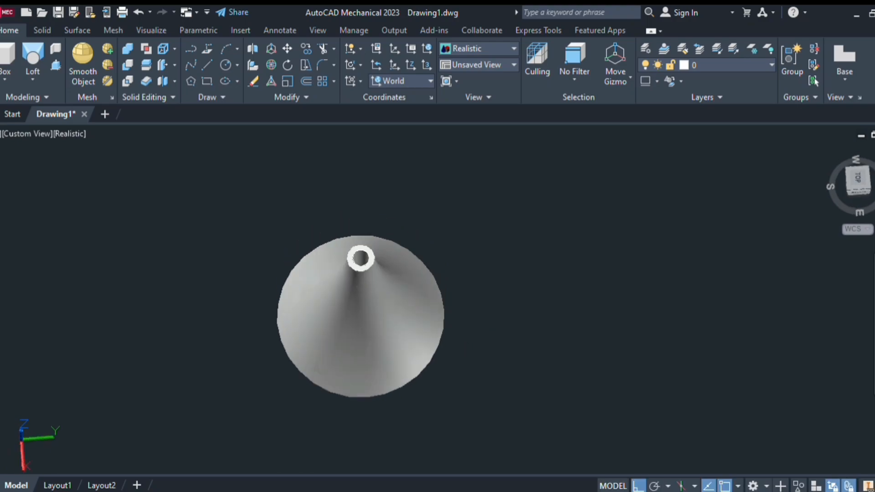
{"action": "left_click", "coordinate": [821, 147]}
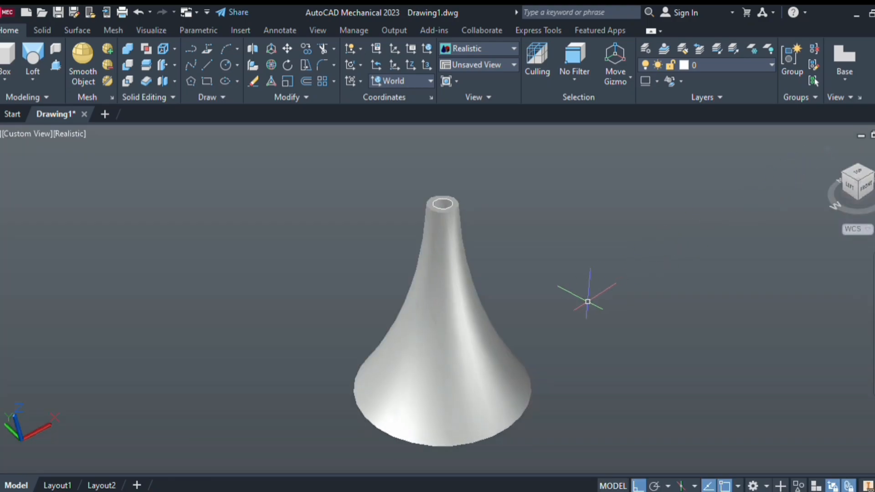
{"action": "scroll", "coordinate": [552, 301], "scroll_direction": "up", "scroll_amount": 3}
{"action": "scroll", "coordinate": [547, 301], "scroll_direction": "down", "scroll_amount": 6}
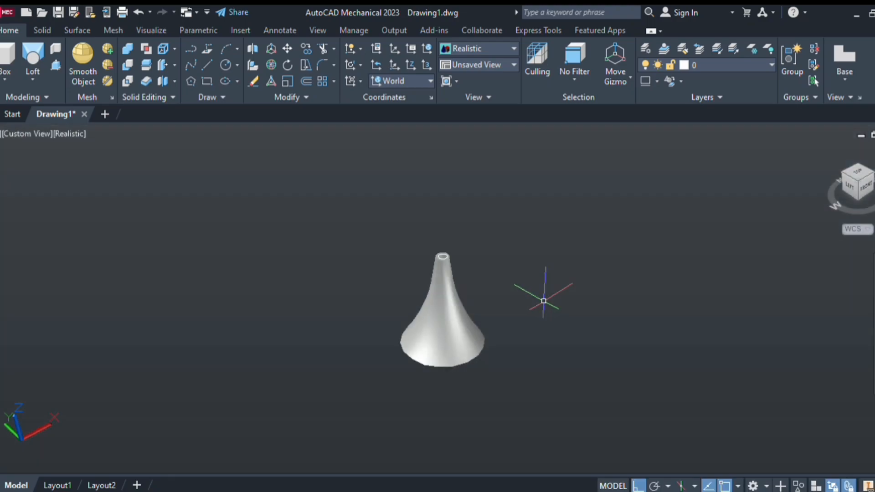
{"action": "scroll", "coordinate": [536, 303], "scroll_direction": "up", "scroll_amount": 4}
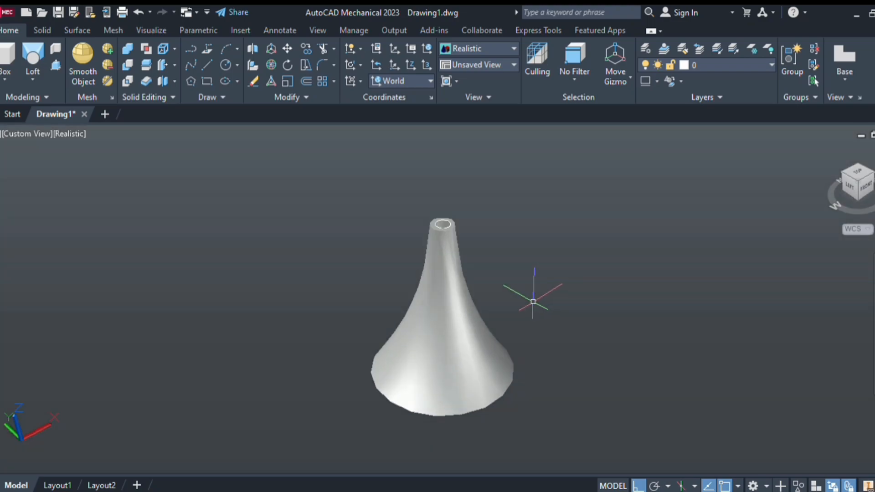
{"action": "scroll", "coordinate": [530, 382], "scroll_direction": "up", "scroll_amount": 1}
{"action": "middle_click_drag", "start_coordinate": [530, 383], "coordinate": [430, 304]}
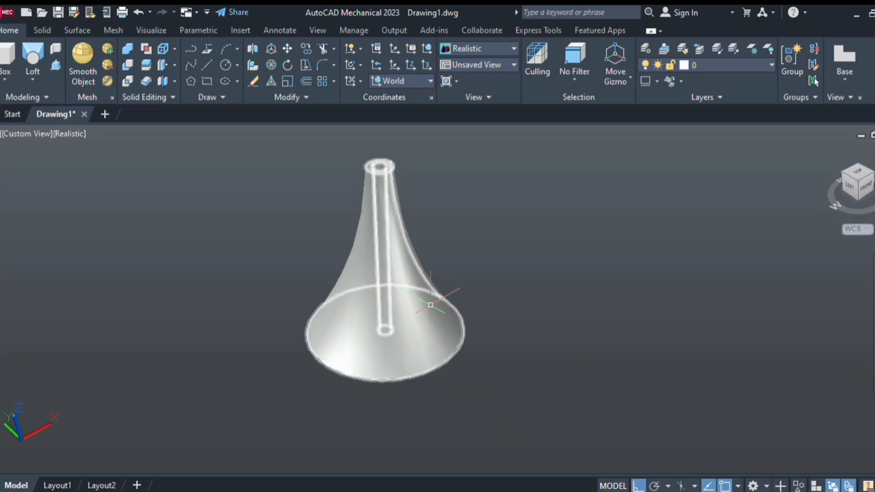
{"action": "scroll", "coordinate": [431, 302], "scroll_direction": "up", "scroll_amount": 1}
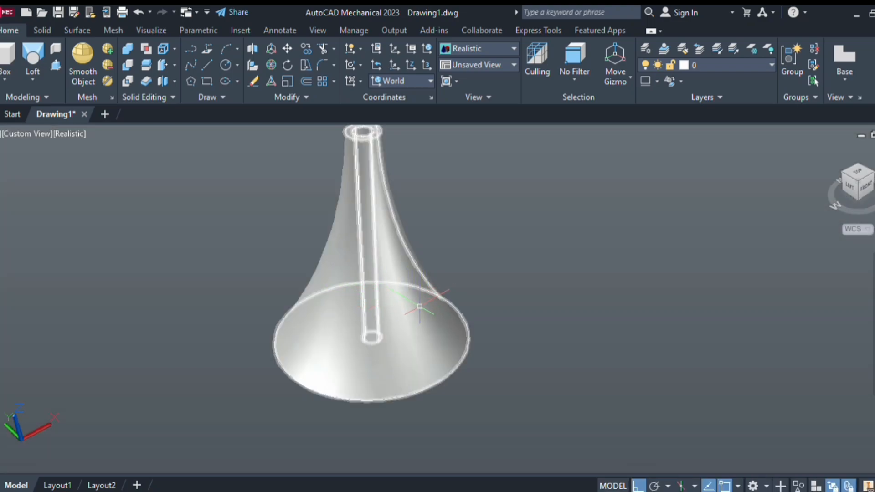
{"action": "scroll", "coordinate": [427, 319], "scroll_direction": "down", "scroll_amount": 1}
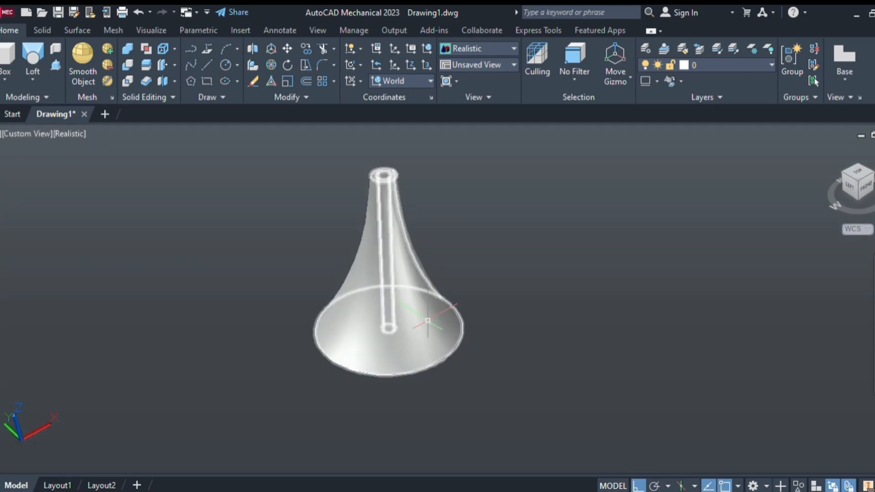
{"action": "scroll", "coordinate": [426, 324], "scroll_direction": "down", "scroll_amount": 2}
{"action": "scroll", "coordinate": [426, 329], "scroll_direction": "up", "scroll_amount": 2}
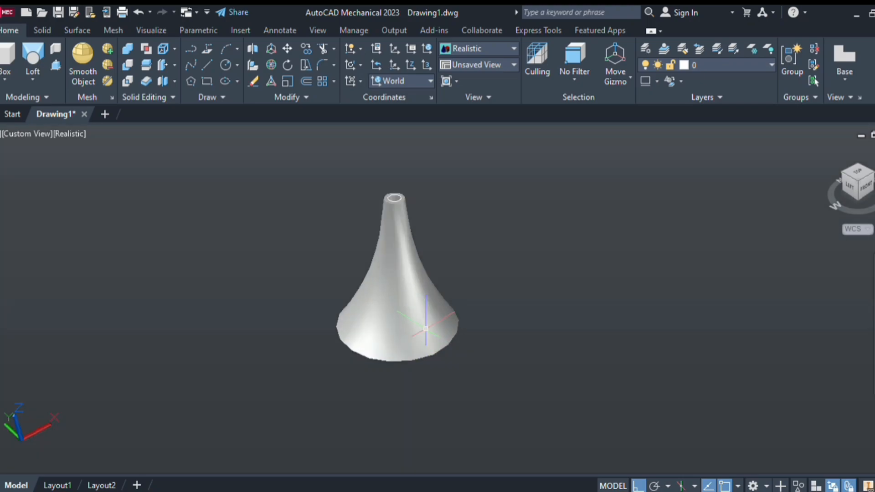
{"action": "scroll", "coordinate": [425, 327], "scroll_direction": "up", "scroll_amount": 1}
{"action": "scroll", "coordinate": [424, 326], "scroll_direction": "down", "scroll_amount": 1}
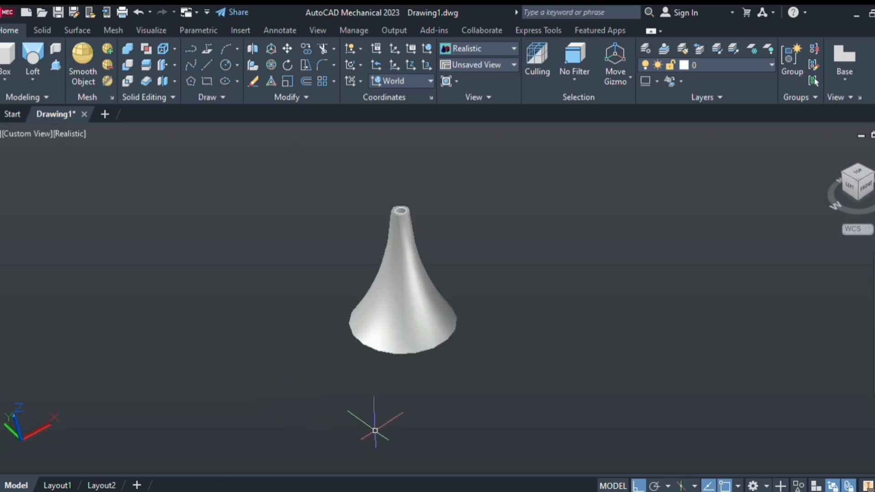